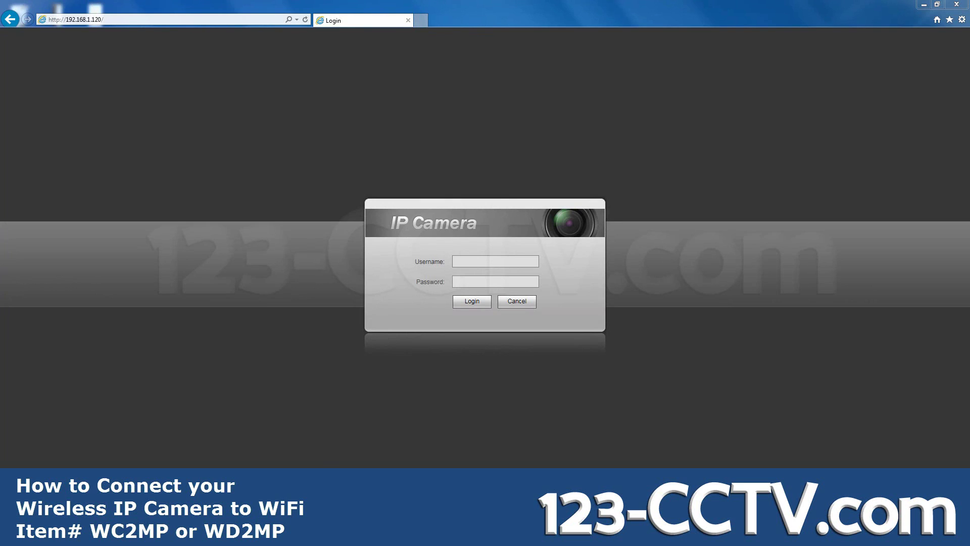
# Step: Reload the camera login page at 192.168.1.120
pyautogui.press('F5')
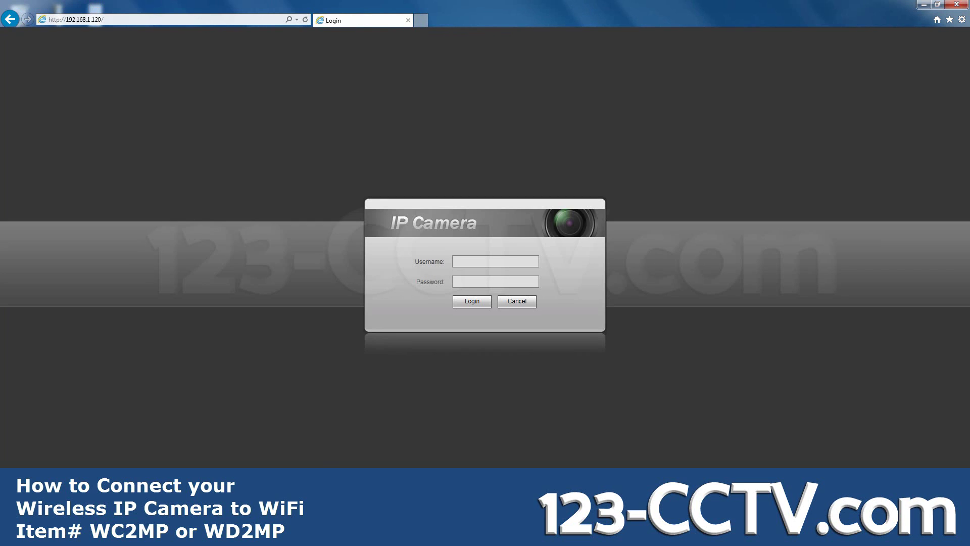
pyautogui.click(962, 19)
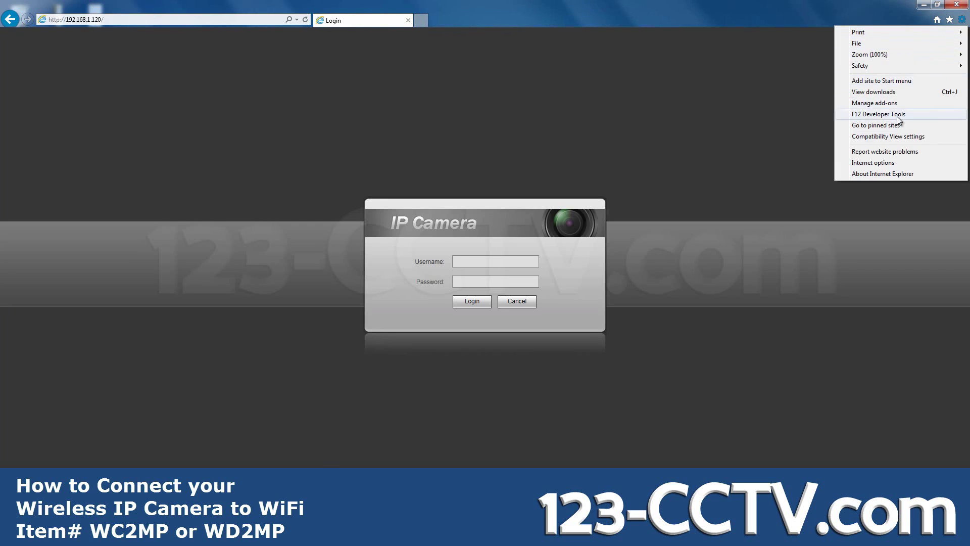
pyautogui.click(892, 163)
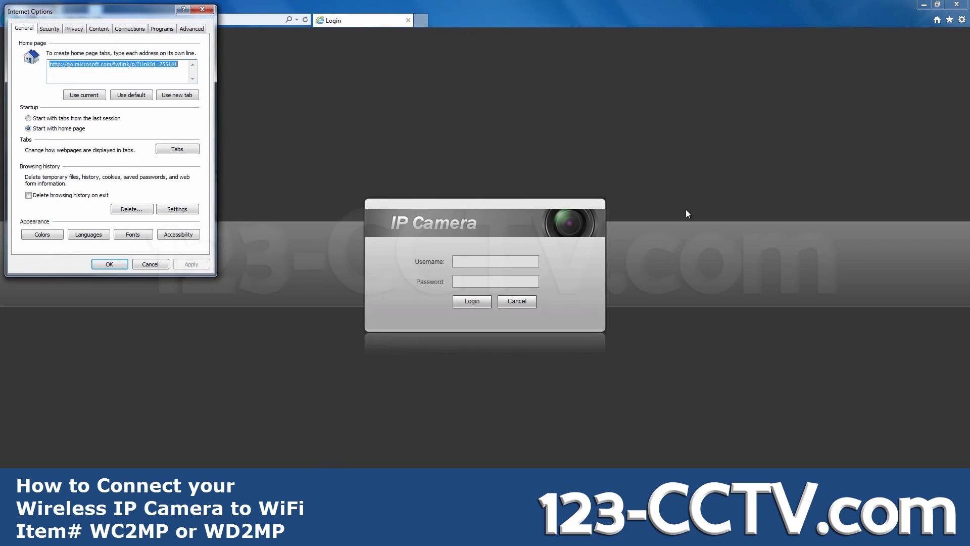
pyautogui.click(49, 29)
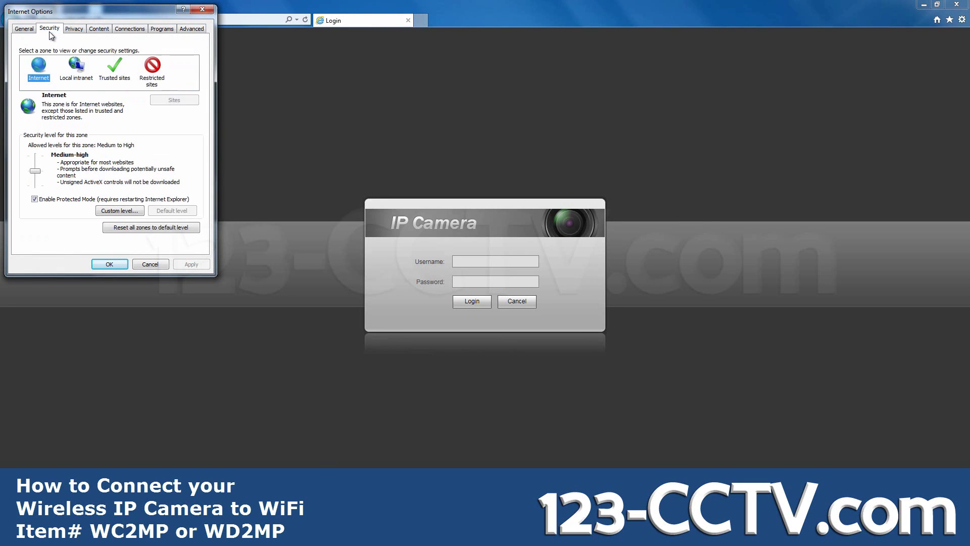
pyautogui.click(103, 81)
pyautogui.click(191, 101)
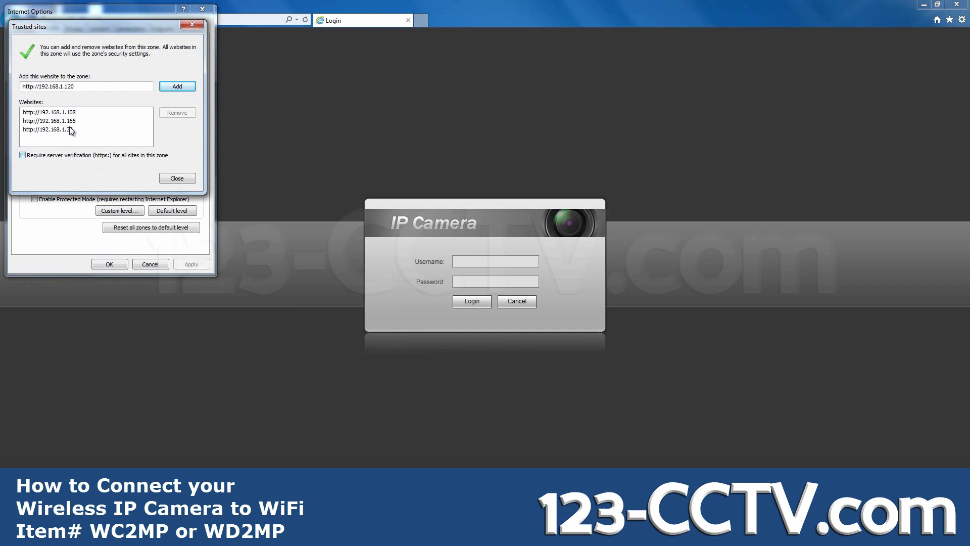
pyautogui.click(180, 90)
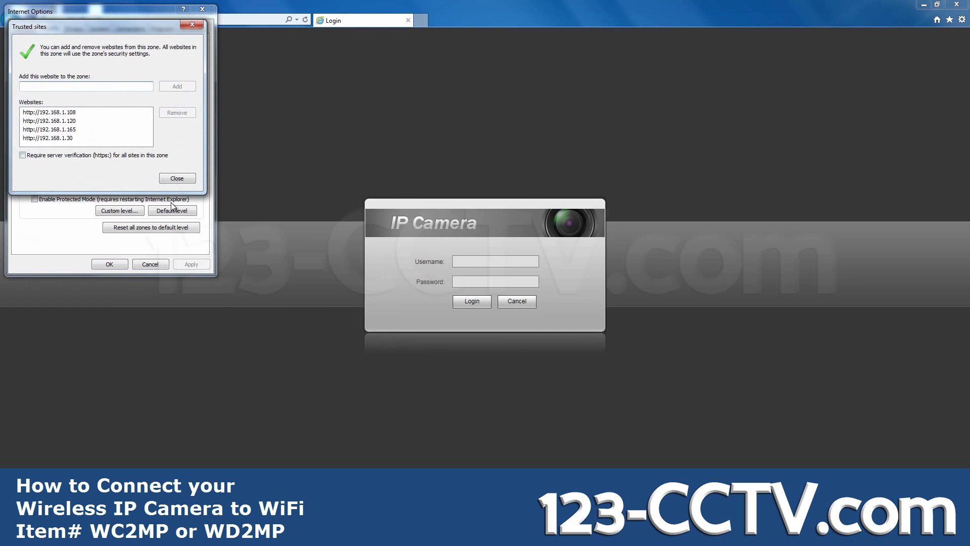
pyautogui.click(177, 178)
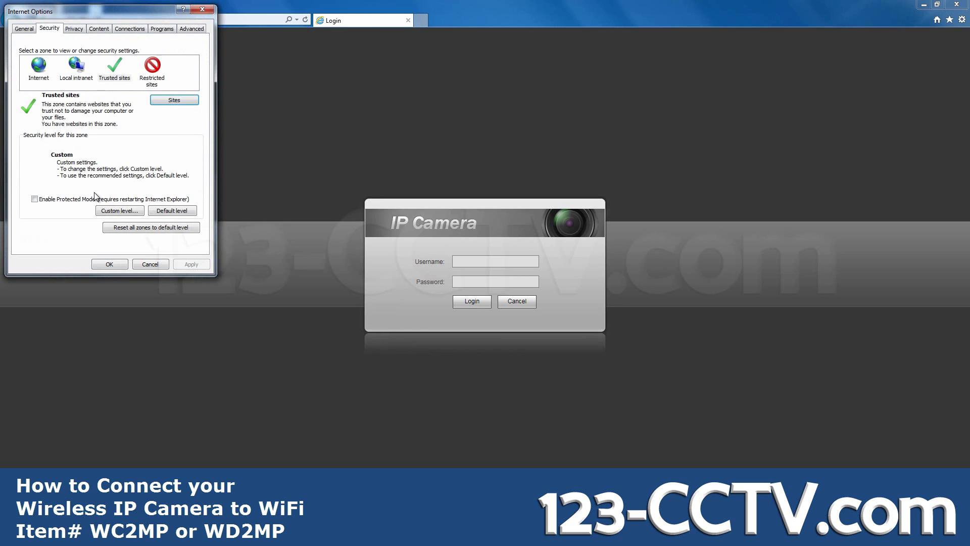
# Step: Review the Trusted sites custom-level ActiveX settings and accept them
pyautogui.click(113, 212)
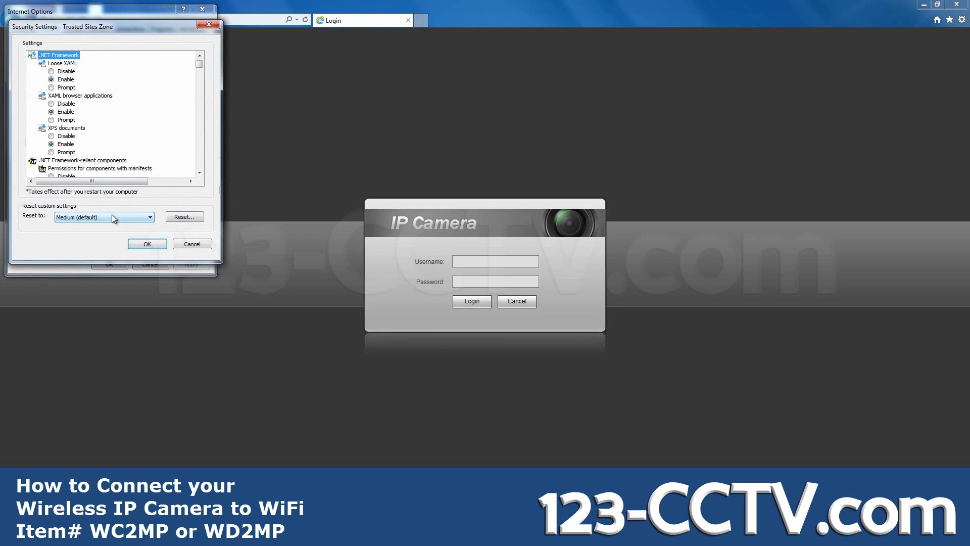
pyautogui.moveTo(200, 64); pyautogui.dragTo(199, 75)
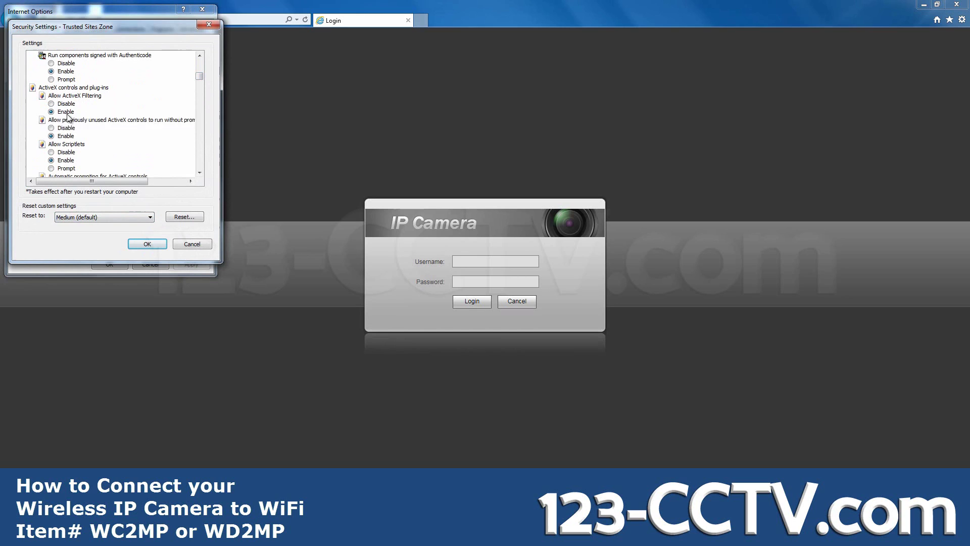
pyautogui.click(199, 172)
pyautogui.moveTo(199, 172); pyautogui.dragTo(200, 173)
pyautogui.click(200, 172)
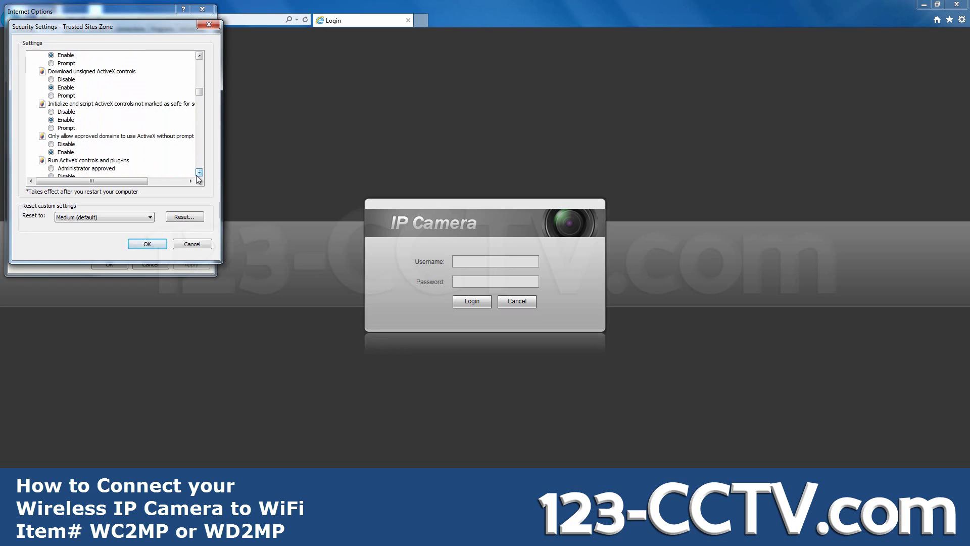
pyautogui.click(200, 172)
pyautogui.click(199, 173)
pyautogui.click(200, 172)
pyautogui.click(200, 172)
pyautogui.click(200, 173)
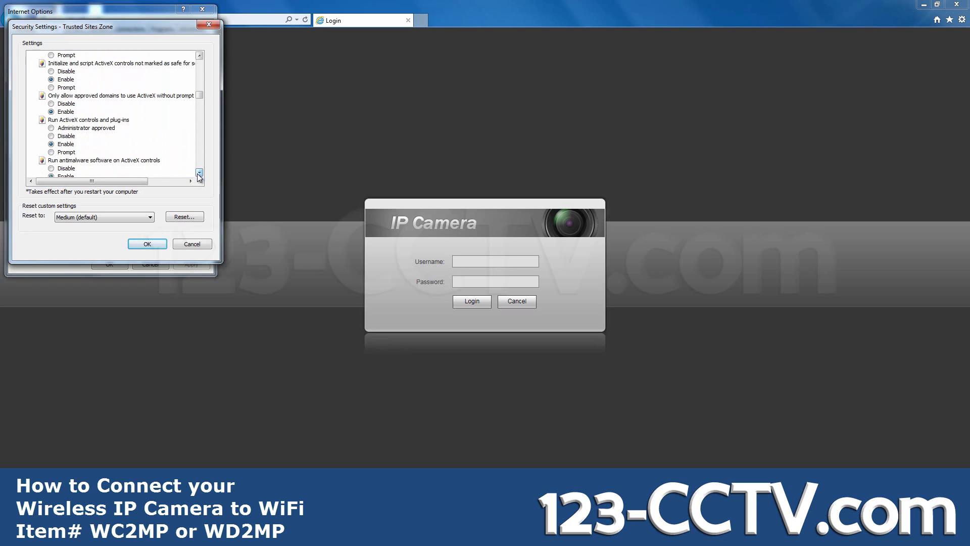
pyautogui.click(200, 172)
pyautogui.click(199, 173)
pyautogui.click(199, 173)
pyautogui.click(199, 173)
pyautogui.click(199, 172)
pyautogui.click(200, 172)
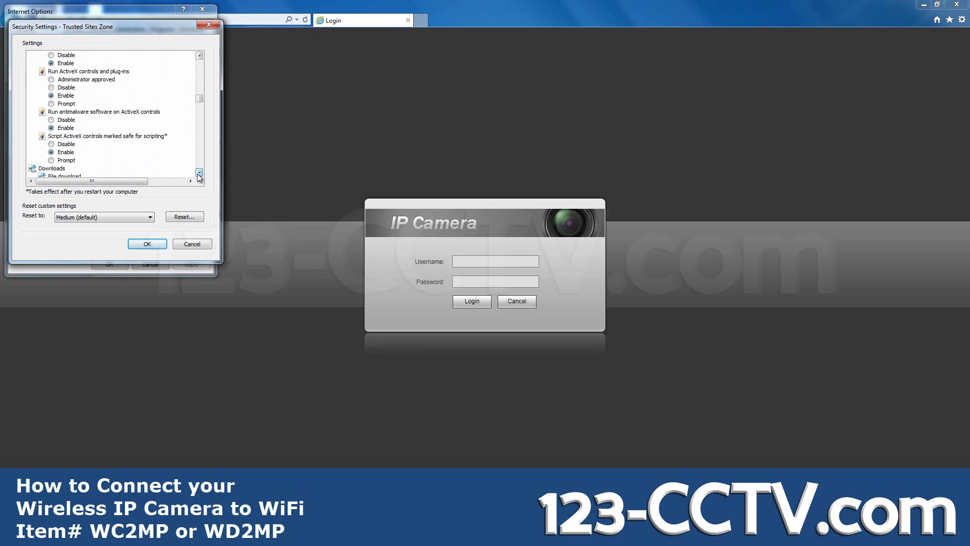
pyautogui.click(134, 244)
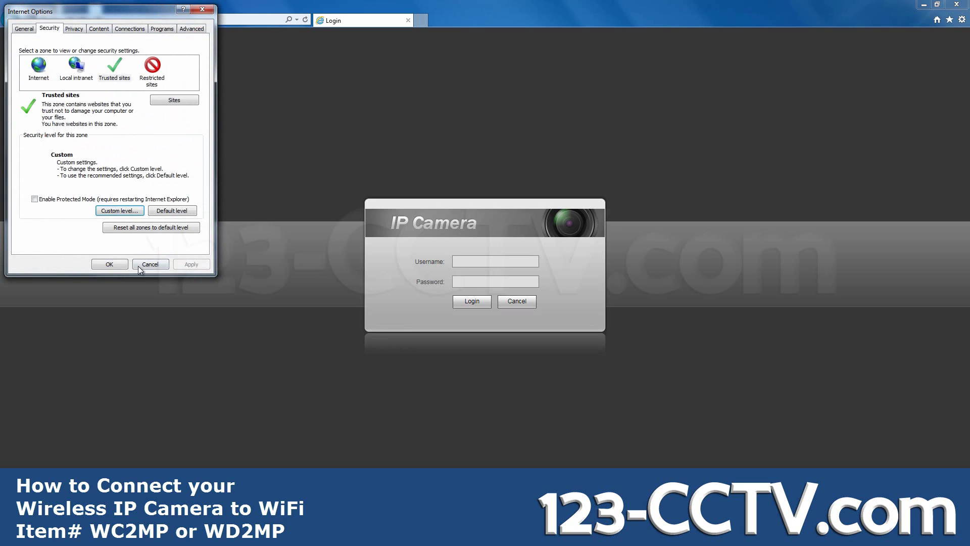
# Step: Close Internet Options, sign in with the admin credentials, and install the video plug-in
pyautogui.click(109, 264)
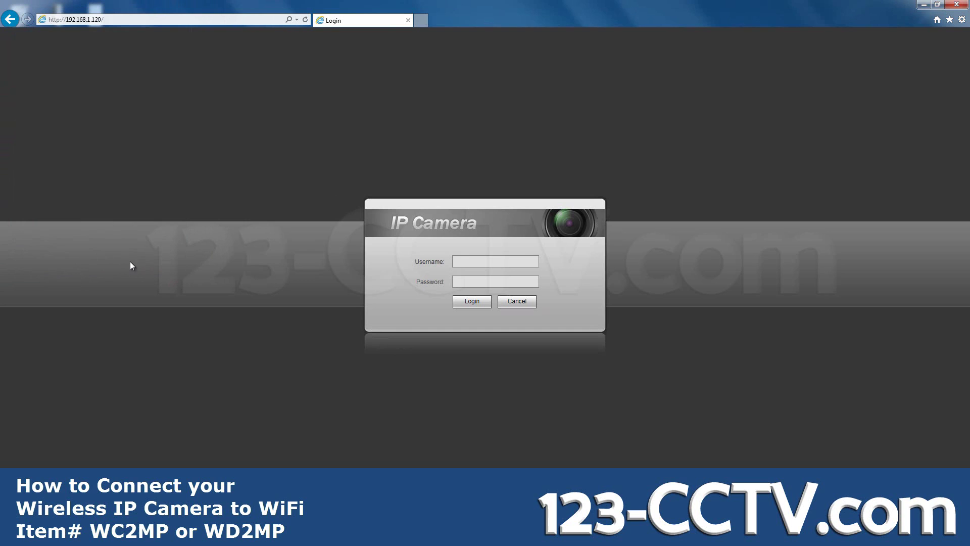
pyautogui.click(500, 260)
pyautogui.write('admi')
pyautogui.write('admin')
pyautogui.press('Return')
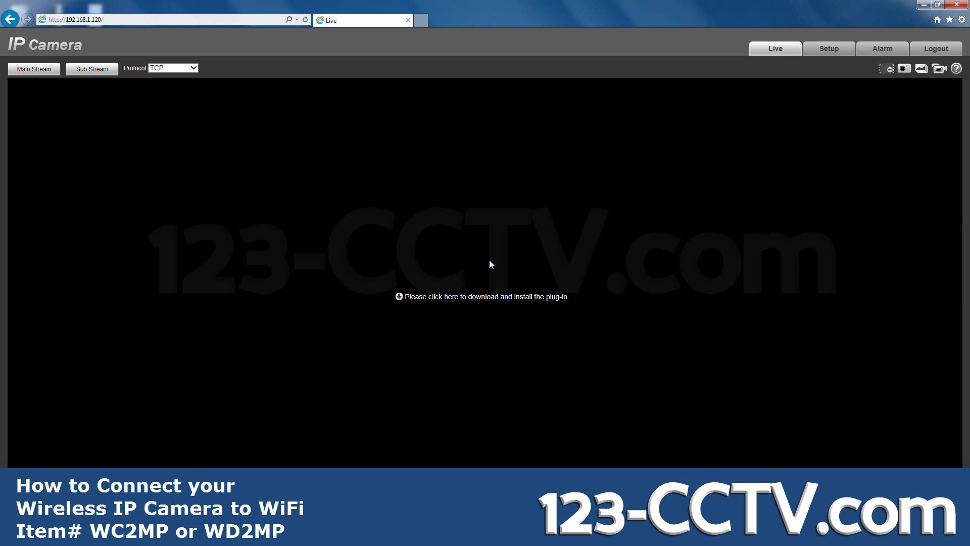
pyautogui.click(493, 297)
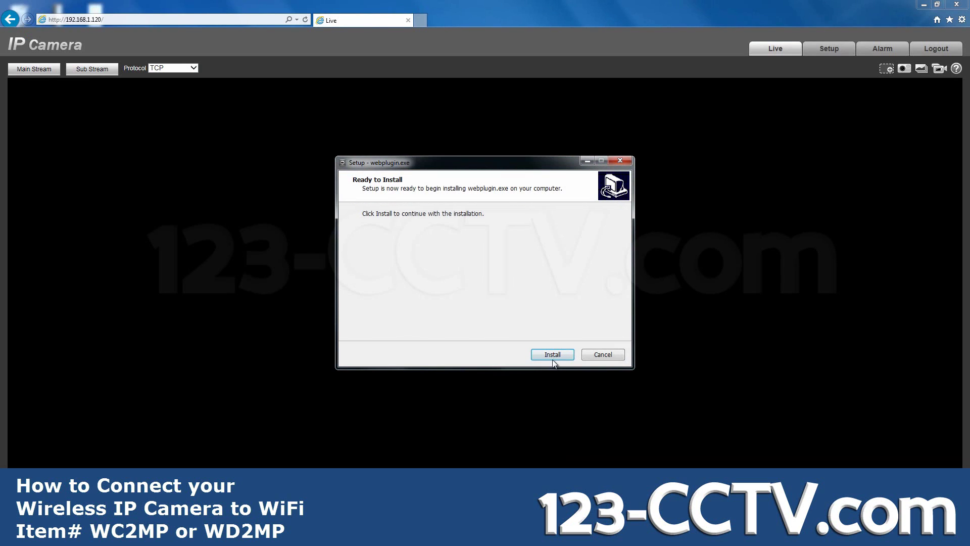
pyautogui.click(551, 356)
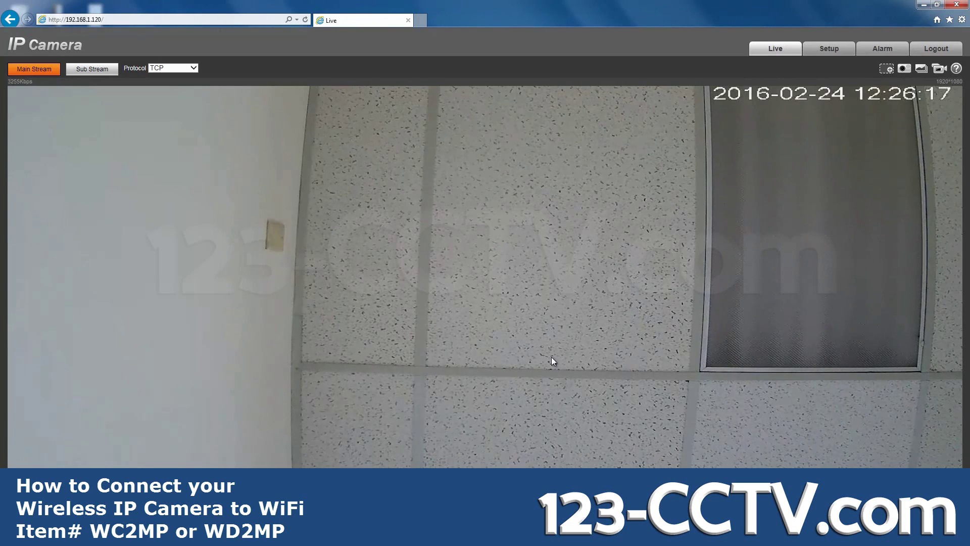
# Step: In Setup > Network > TCP/IP, change the IP address's last number to 119
pyautogui.click(830, 49)
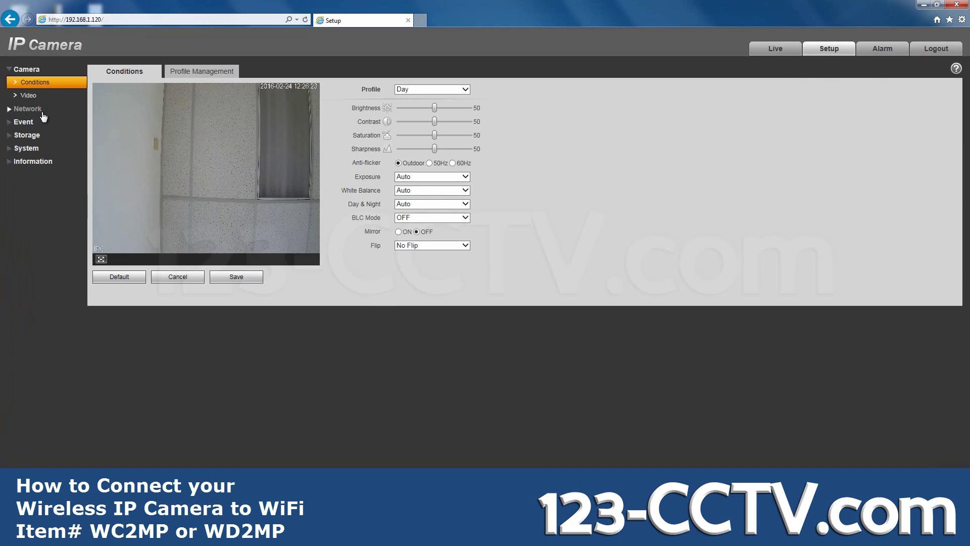
pyautogui.click(35, 109)
pyautogui.click(43, 112)
pyautogui.click(32, 96)
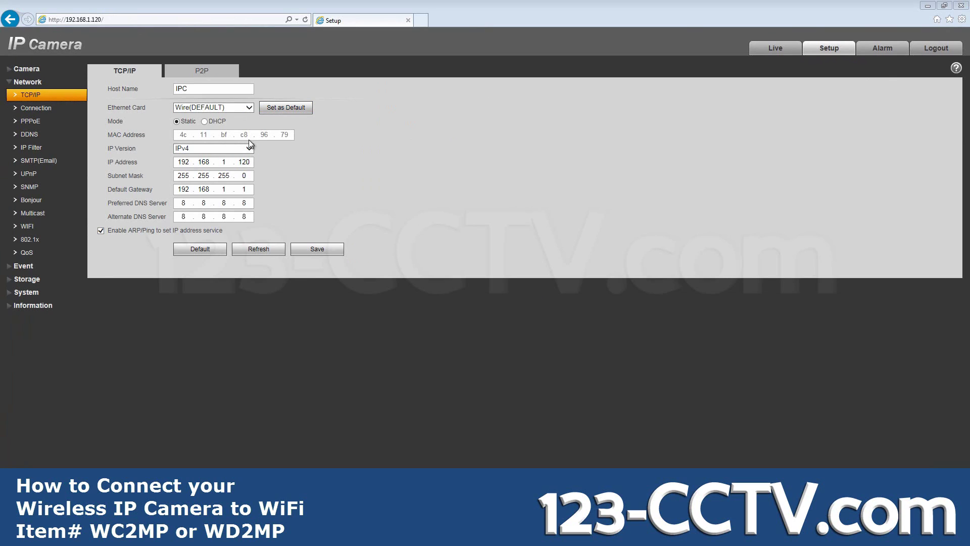
pyautogui.doubleClick(244, 162)
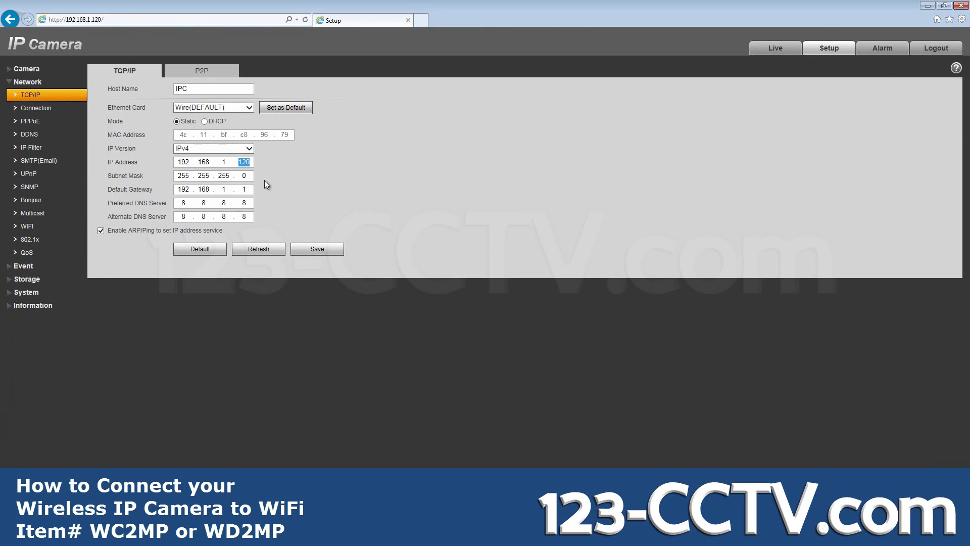
pyautogui.write('119')
# Step: Make the wireless card default with static IP 192.168.1.120, gateway 192.168.1.1, and save
pyautogui.click(249, 108)
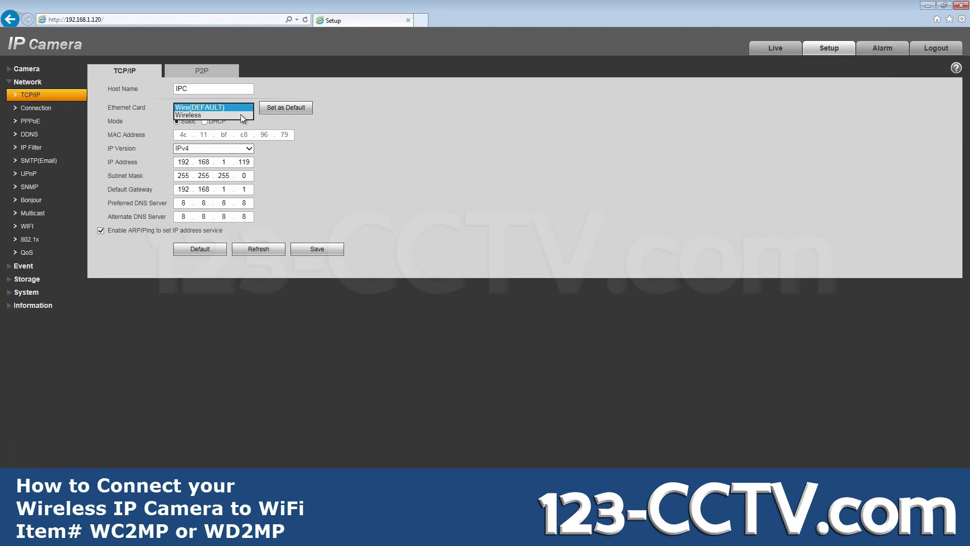
pyautogui.click(235, 117)
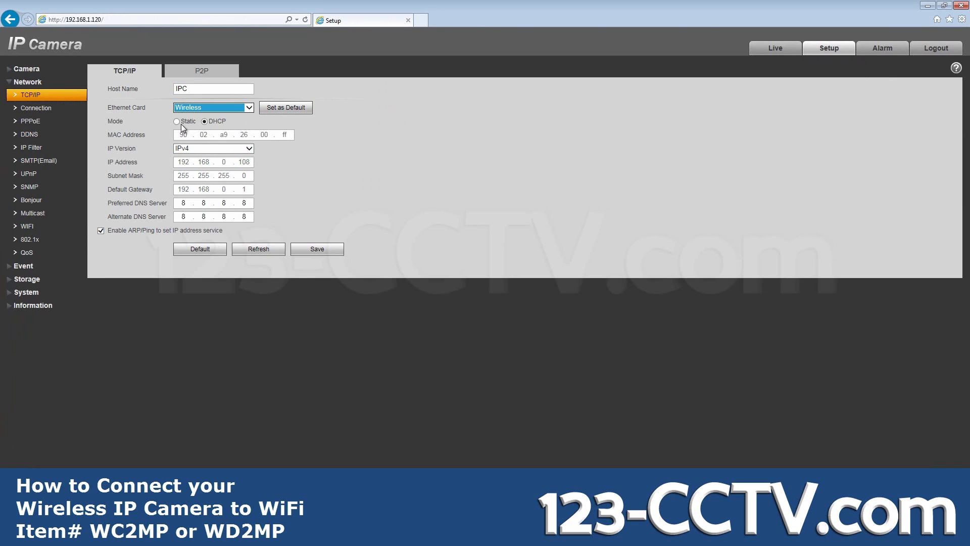
pyautogui.press('Tab')
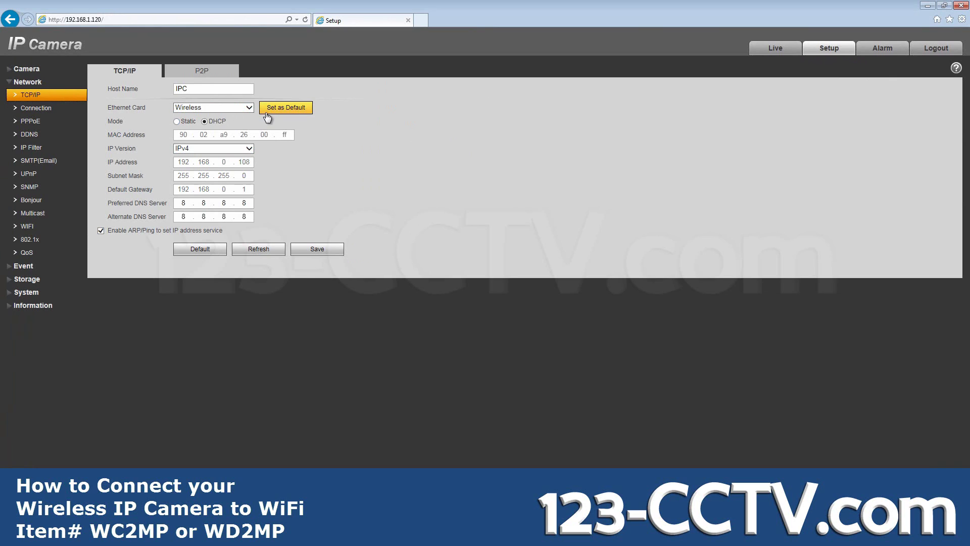
pyautogui.press('Return')
pyautogui.click(177, 122)
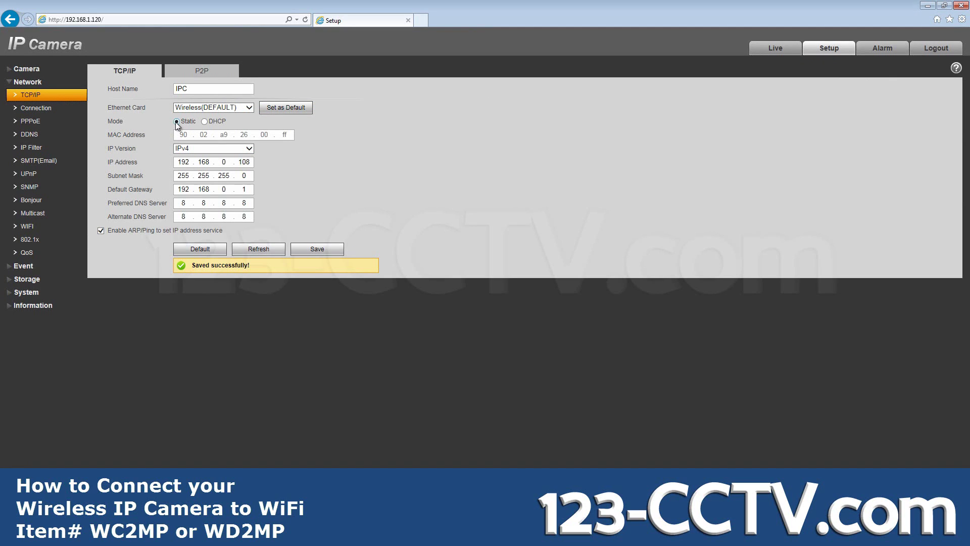
pyautogui.click(244, 162)
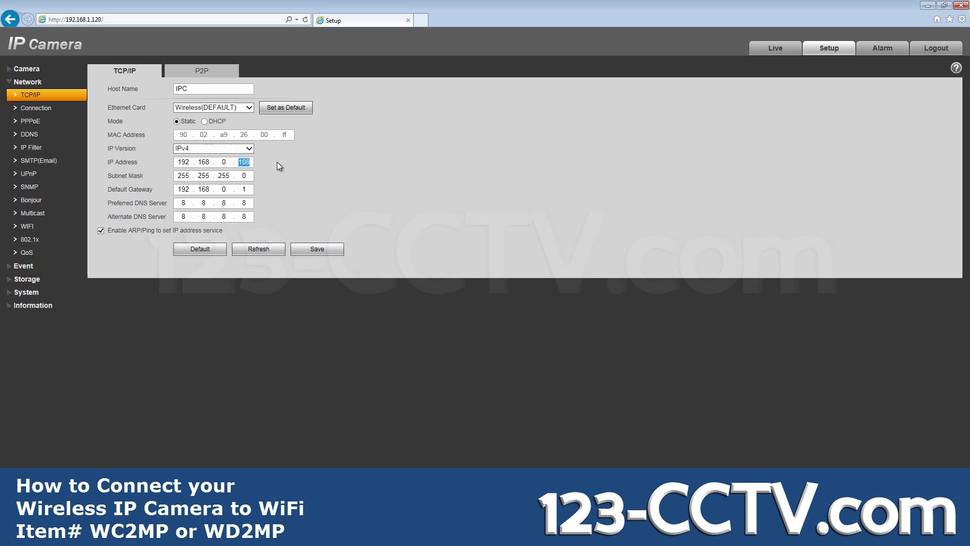
pyautogui.write('120')
pyautogui.click(226, 163)
pyautogui.write('1')
pyautogui.click(228, 190)
pyautogui.write('1')
pyautogui.click(307, 249)
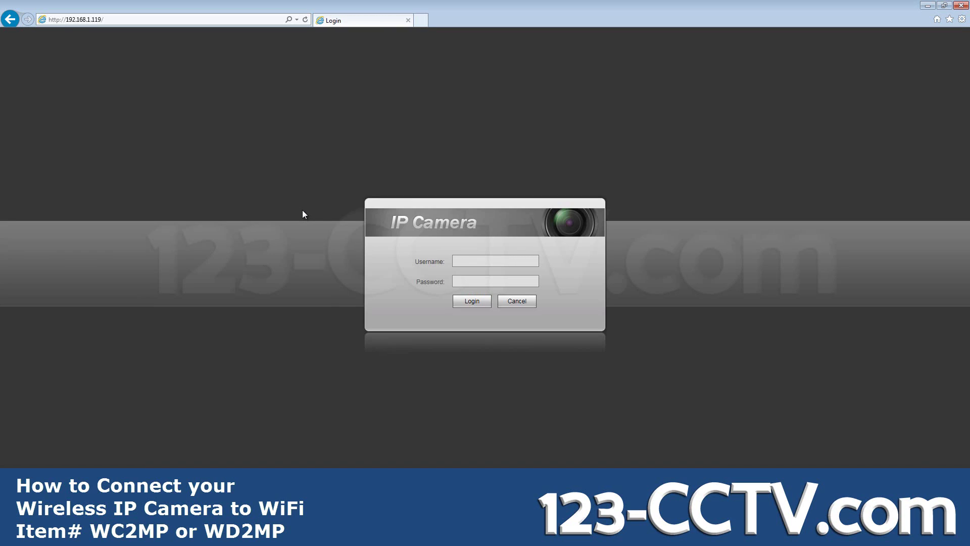
# Step: Log in to the camera at 192.168.1.119 with the admin credentials to reach the Live page
pyautogui.click(490, 257)
pyautogui.write('adminadmin')
pyautogui.press('Return')
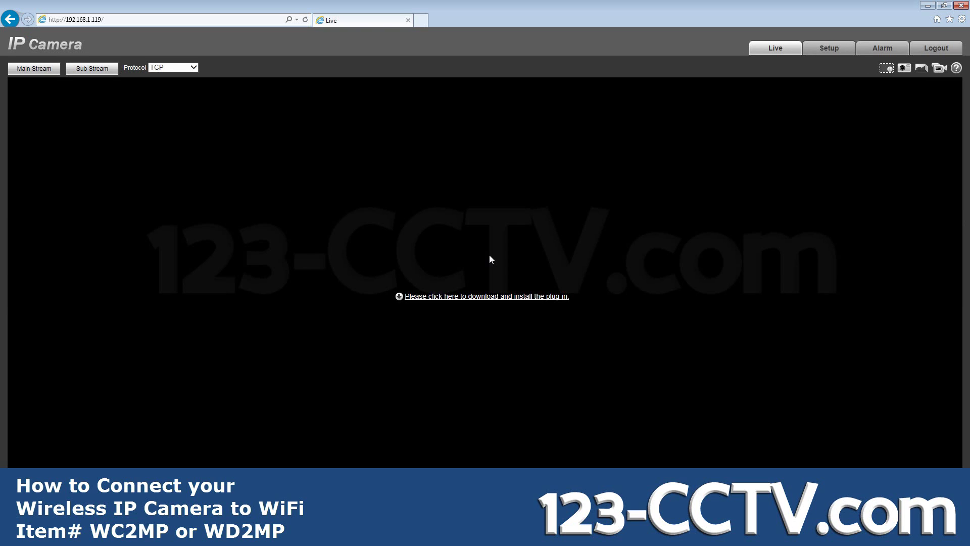
pyautogui.click(961, 18)
pyautogui.click(886, 163)
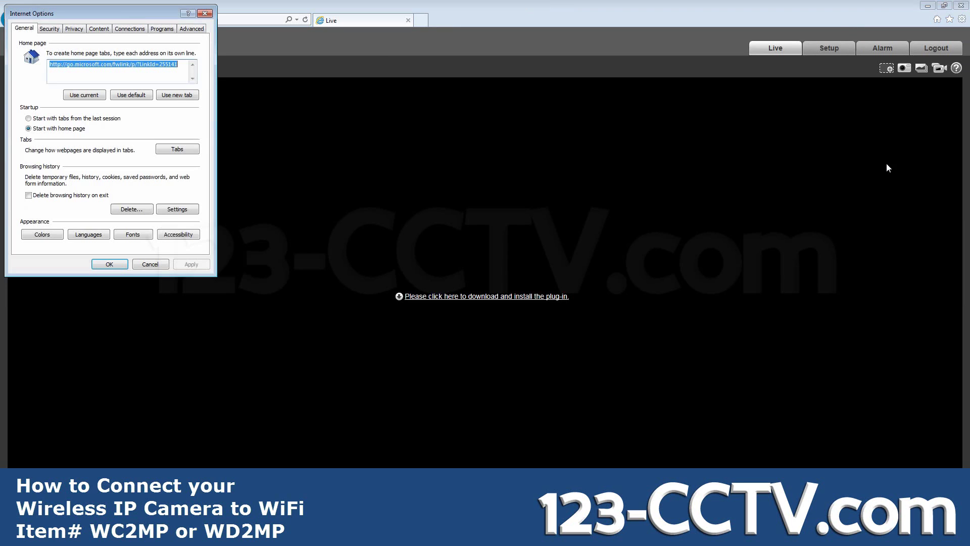
pyautogui.click(45, 29)
pyautogui.click(115, 68)
pyautogui.click(160, 103)
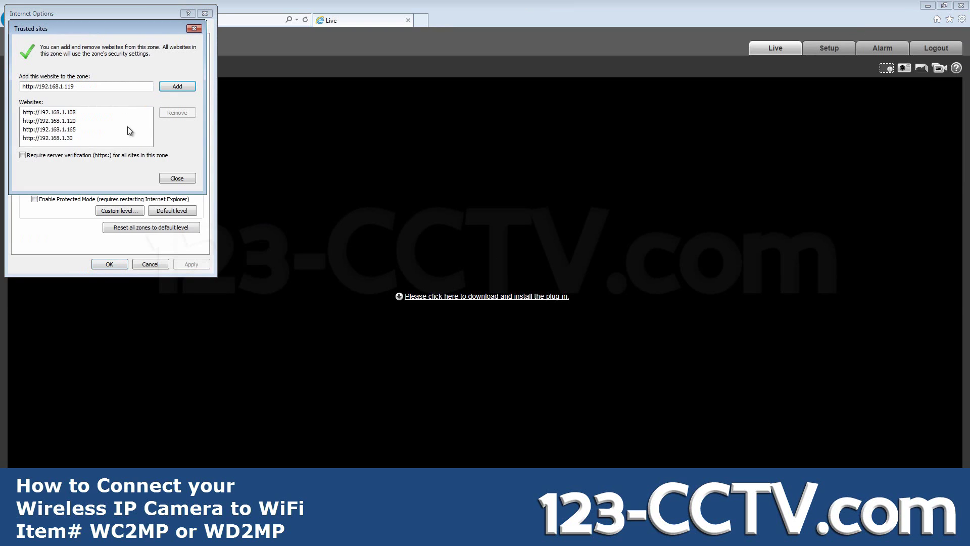
pyautogui.click(185, 179)
pyautogui.click(109, 264)
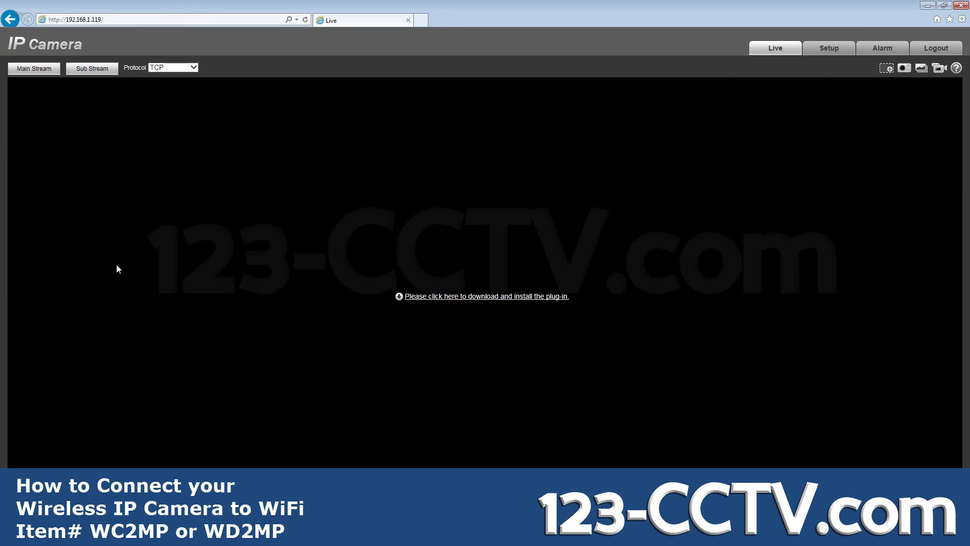
# Step: Install the viewing plug-in and log back in so the live video streams
pyautogui.click(483, 298)
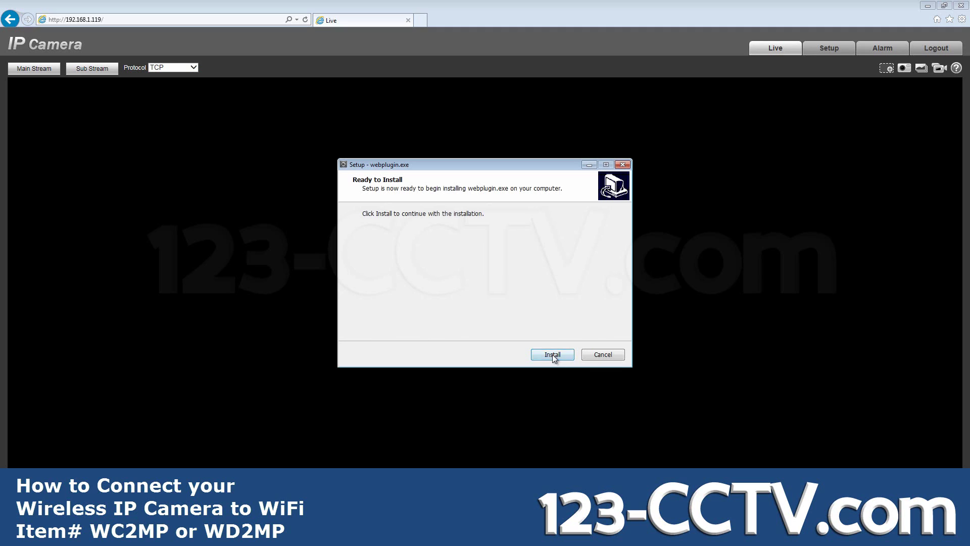
pyautogui.click(553, 357)
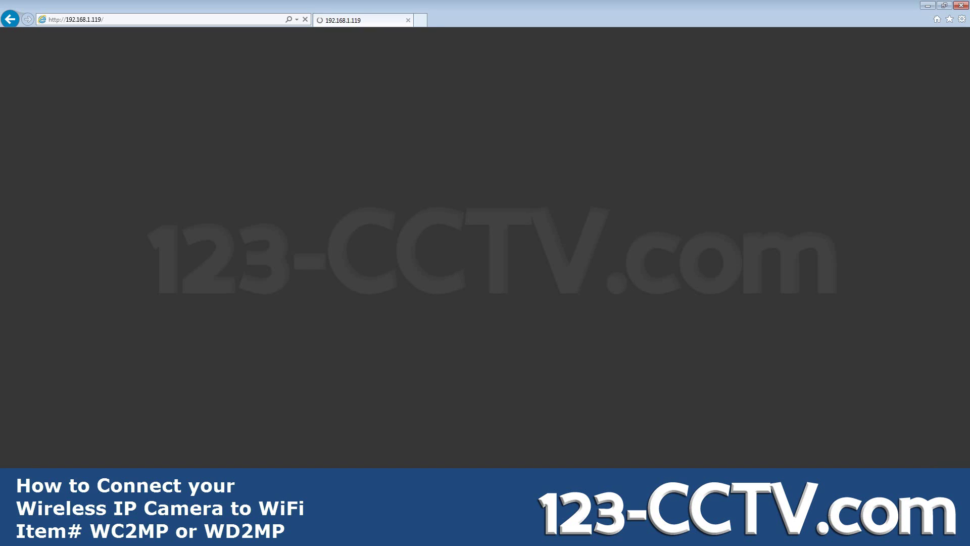
pyautogui.write('ad')
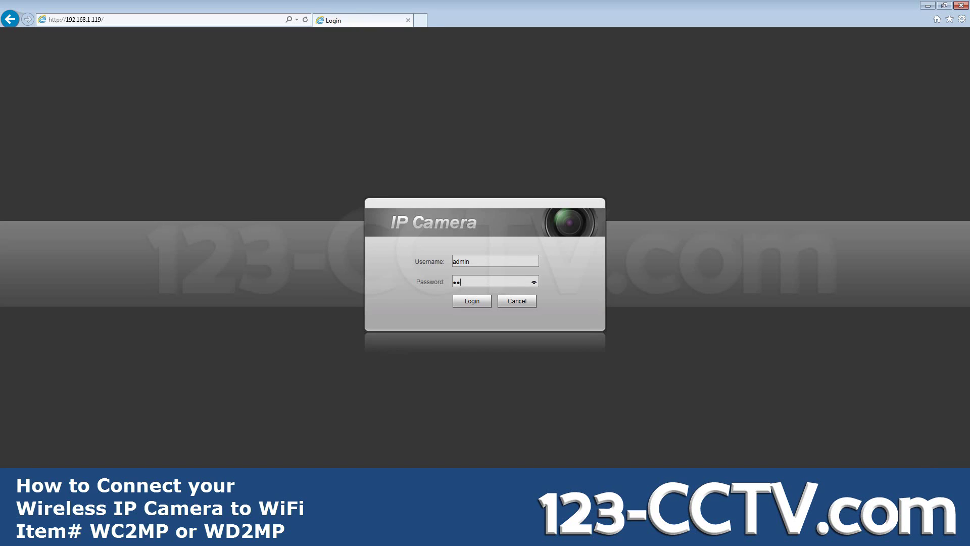
pyautogui.write('min')
pyautogui.press('Return')
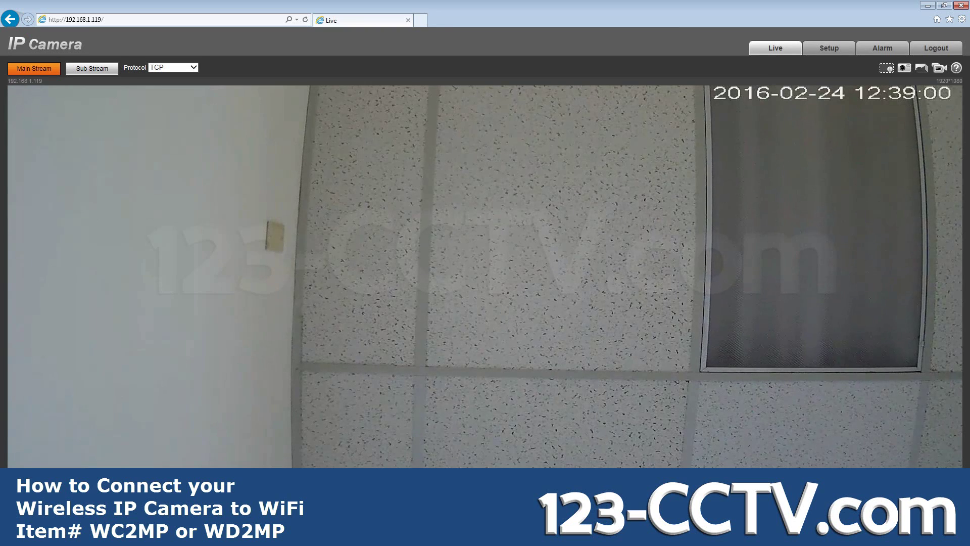
# Step: Tick Enable on the Setup > Network > WIFI page to list nearby networks
pyautogui.click(828, 48)
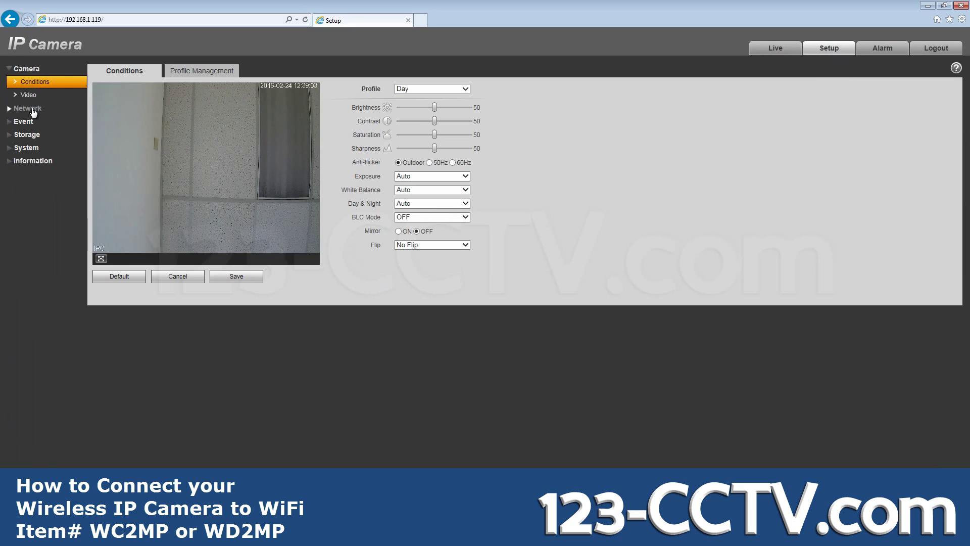
pyautogui.click(31, 109)
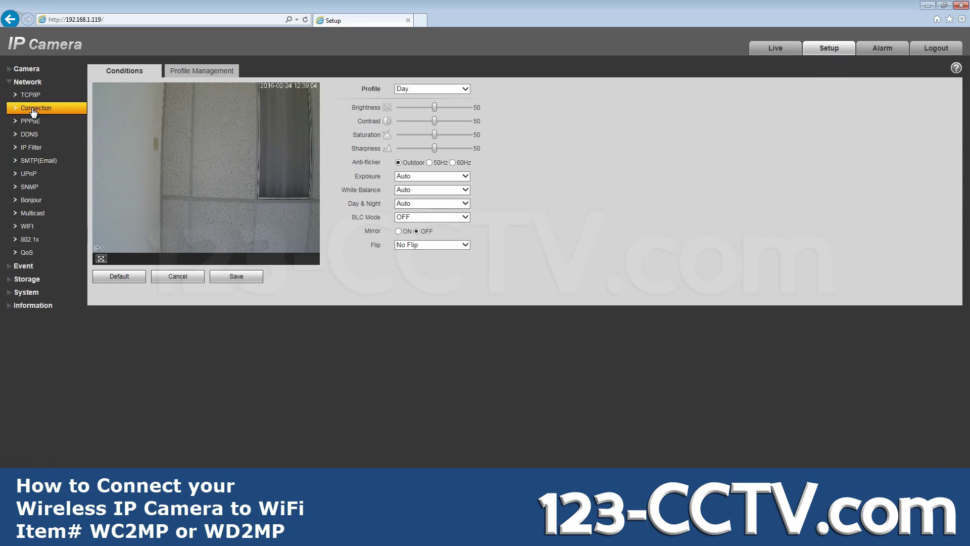
pyautogui.click(35, 231)
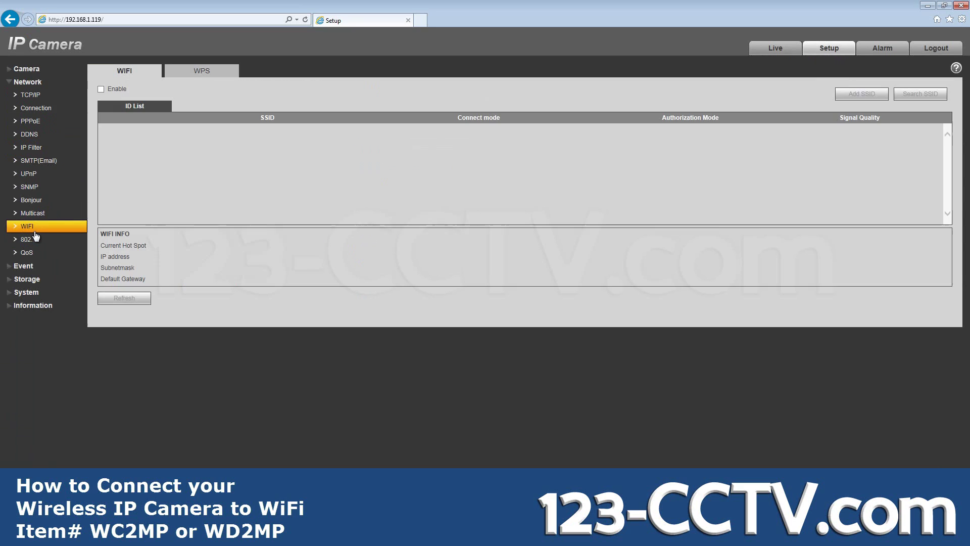
pyautogui.click(101, 90)
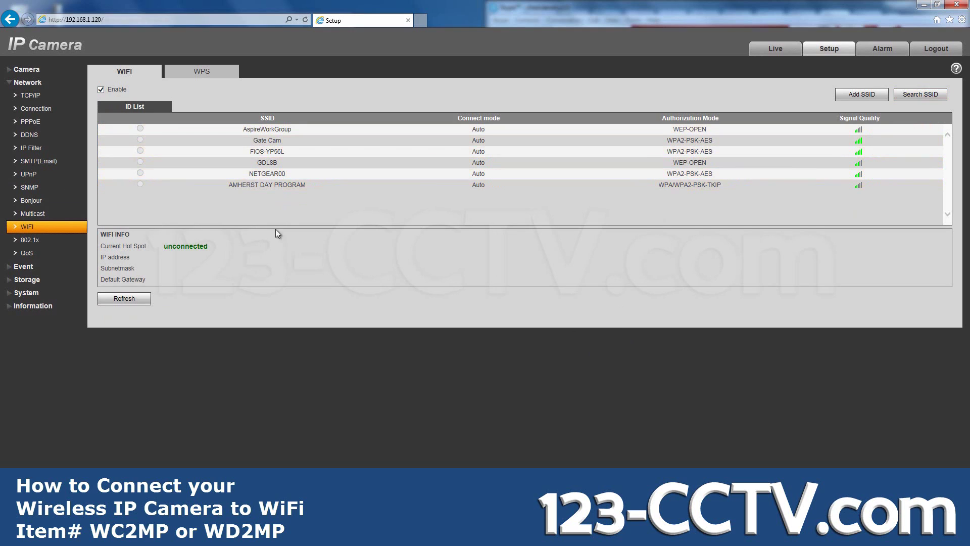
# Step: Join the Gate Cam network by entering its WiFi password and connecting
pyautogui.doubleClick(308, 140)
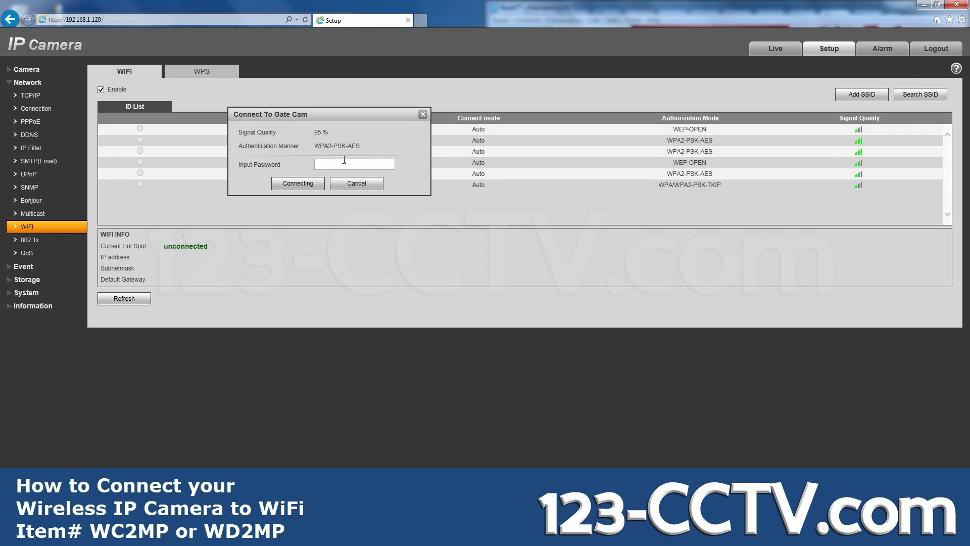
pyautogui.write('****')
pyautogui.click(289, 189)
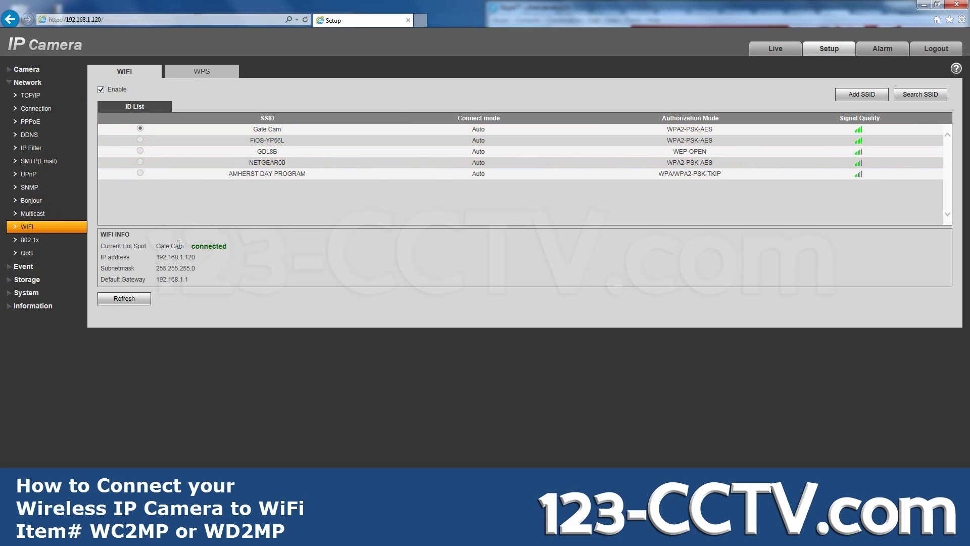
pyautogui.moveTo(178, 246); pyautogui.dragTo(237, 278)
pyautogui.click(237, 281)
pyautogui.moveTo(244, 273); pyautogui.dragTo(192, 248)
pyautogui.click(232, 276)
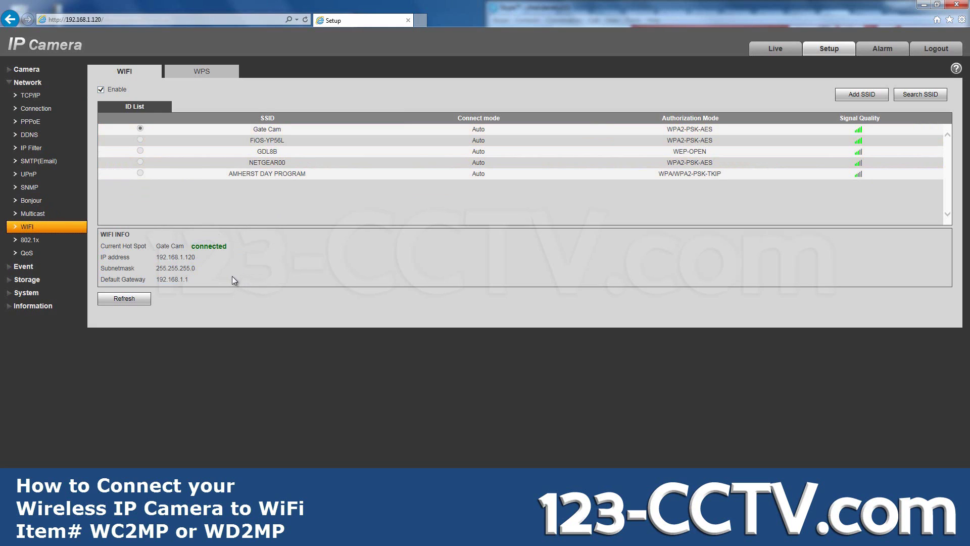